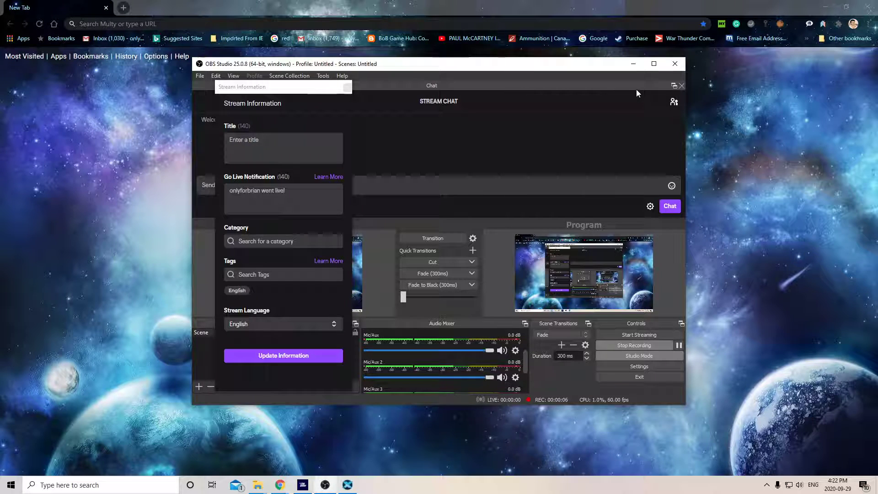
# Step: Minimize the recording window and search the web for "cessan 172 livery x-plane"
pyautogui.click(633, 65)
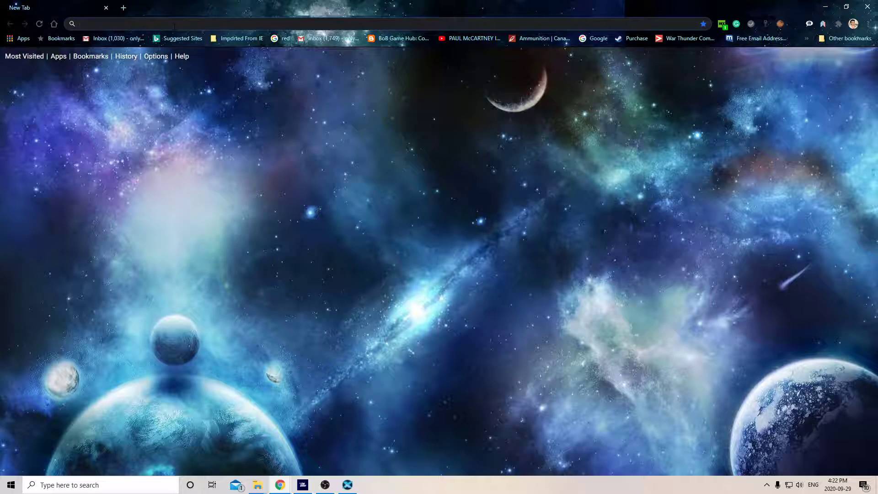
pyautogui.write('c')
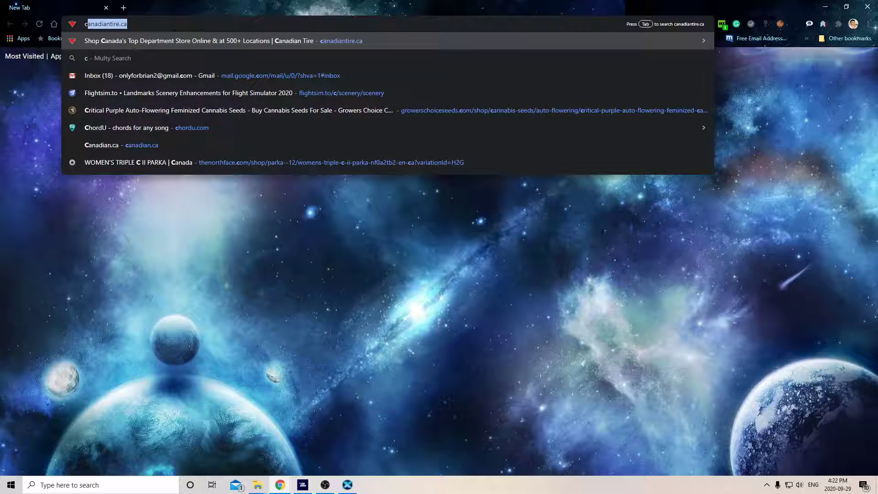
pyautogui.write('essan')
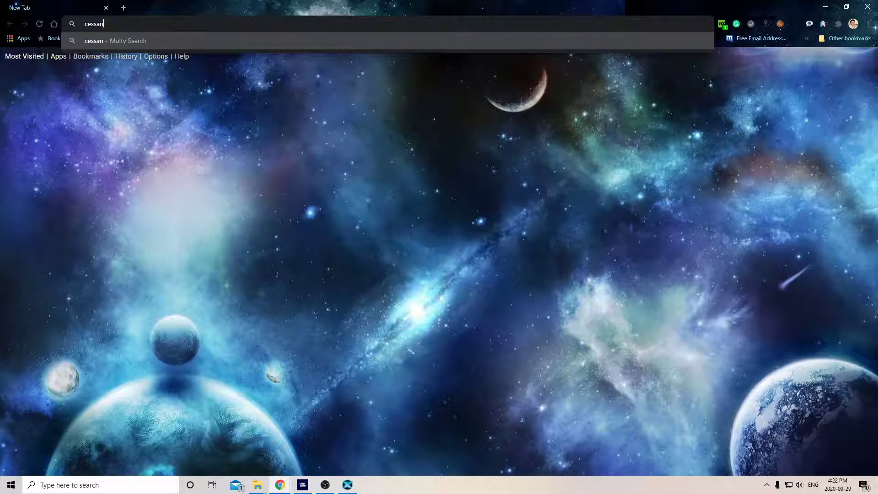
pyautogui.write(' 172 livery x-pl')
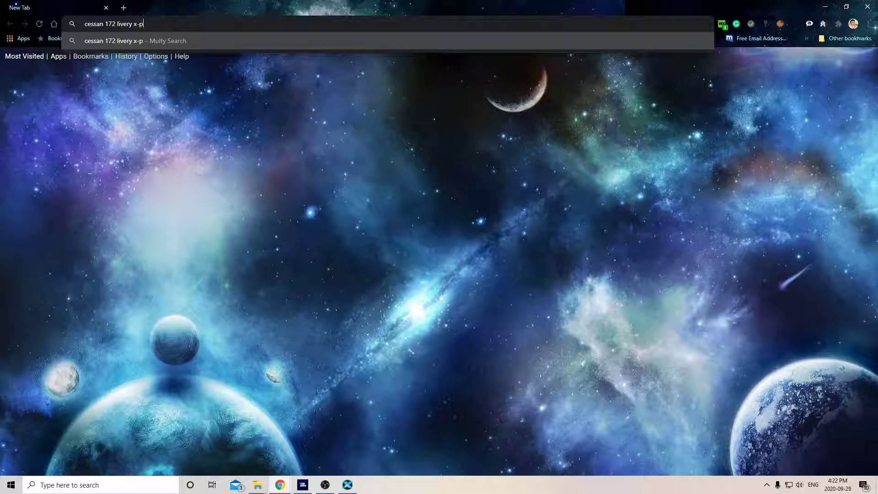
pyautogui.write('ane')
pyautogui.press('Return')
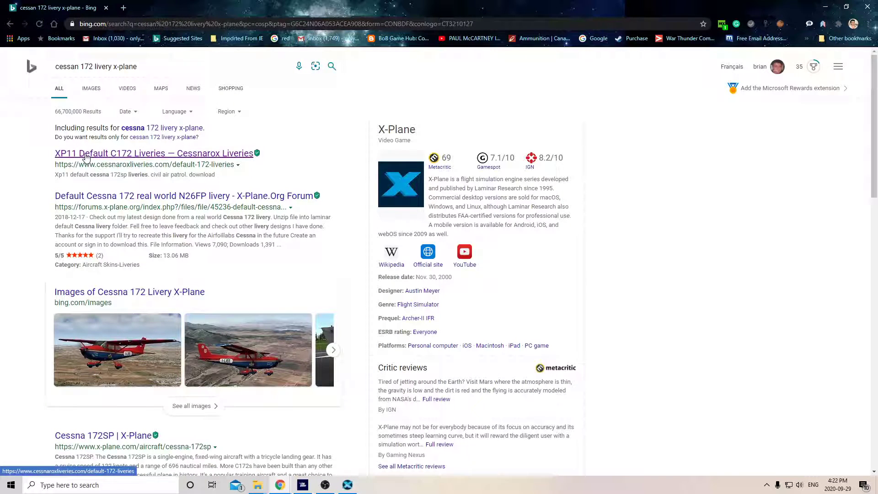
# Step: Open the XP11 Default C172 Liveries search result and download the N80991 livery, choosing to keep the blocked zip file
pyautogui.click(85, 156)
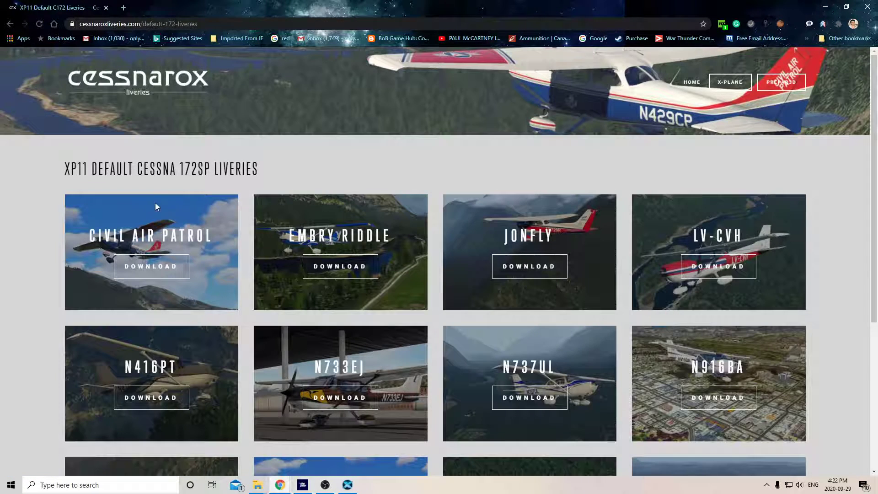
pyautogui.scroll(-3, 216, 268)
pyautogui.scroll(-2, 217, 273)
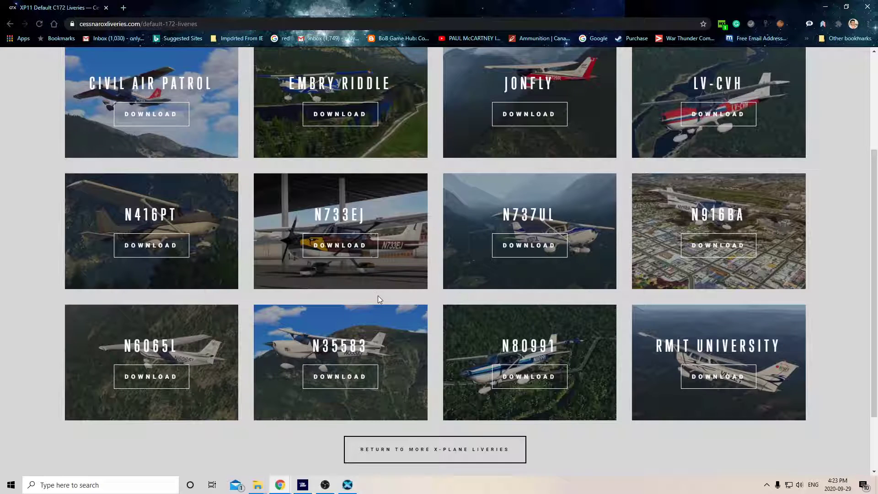
pyautogui.scroll(1, 378, 295)
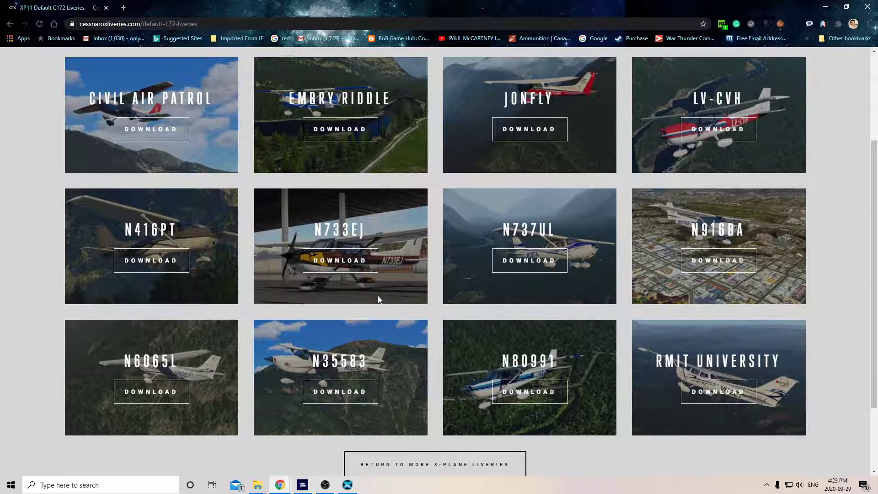
pyautogui.scroll(-1, 378, 300)
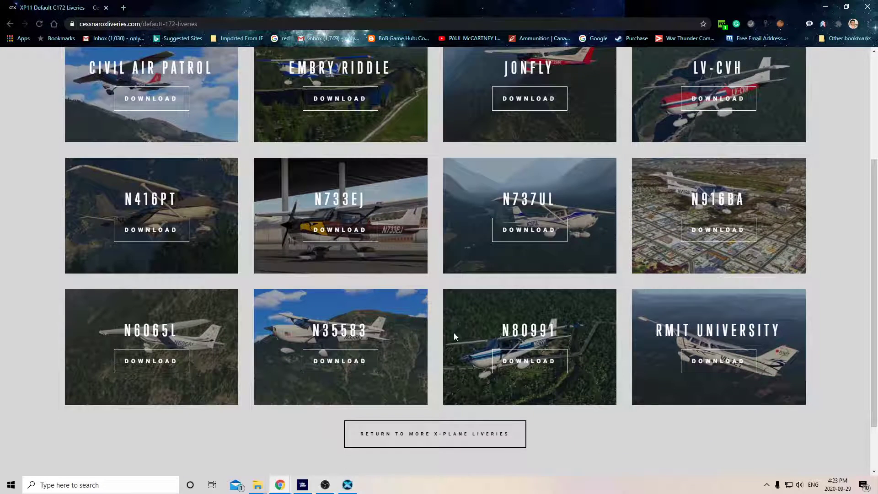
pyautogui.click(513, 361)
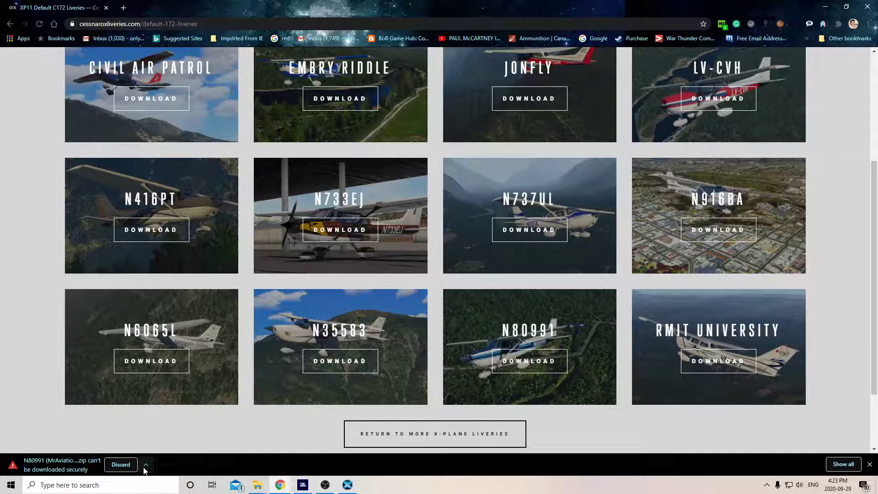
pyautogui.click(145, 465)
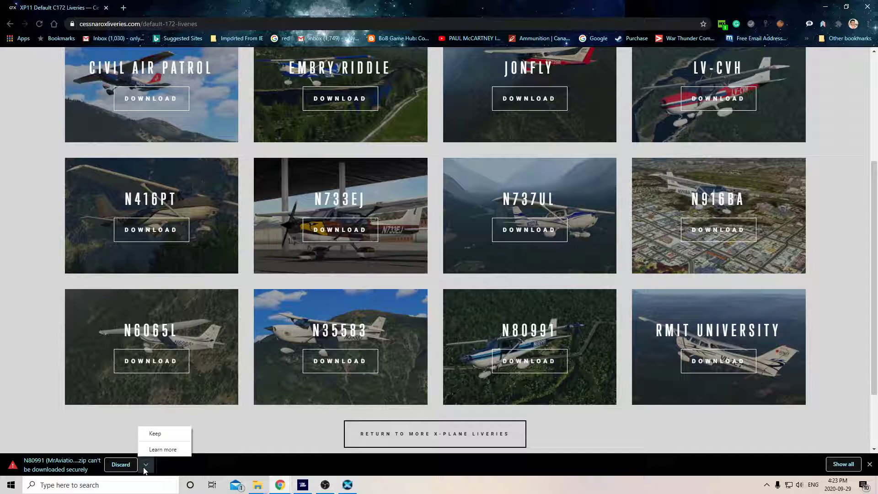
pyautogui.click(158, 433)
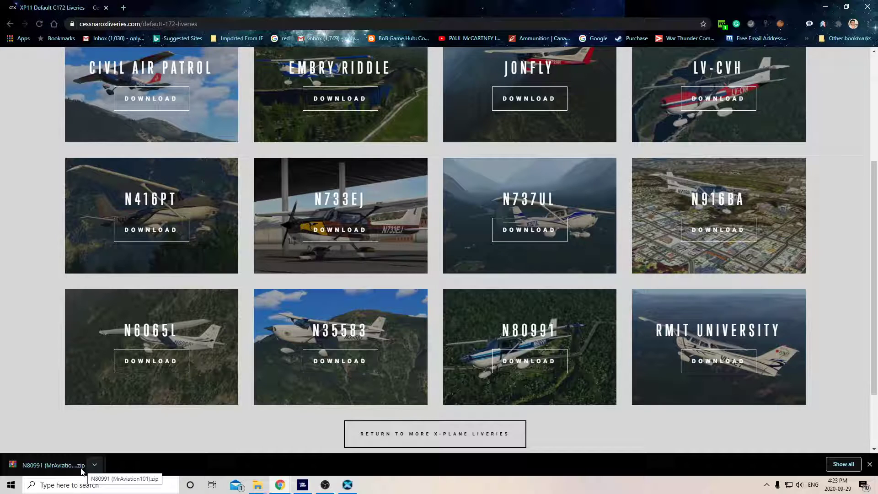
# Step: Open the downloaded N80991 zip in WinRAR, dismiss the licence reminder, and bring up the X-Plane 11 folder in File Explorer
pyautogui.click(59, 465)
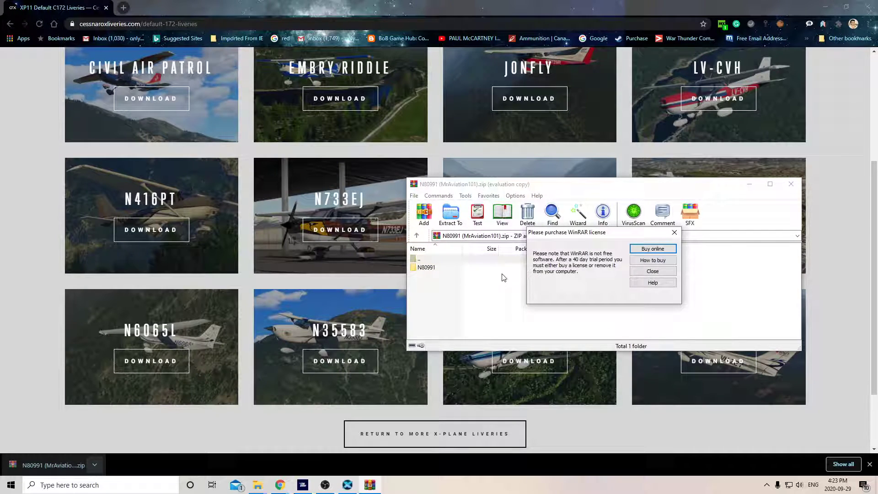
pyautogui.click(679, 234)
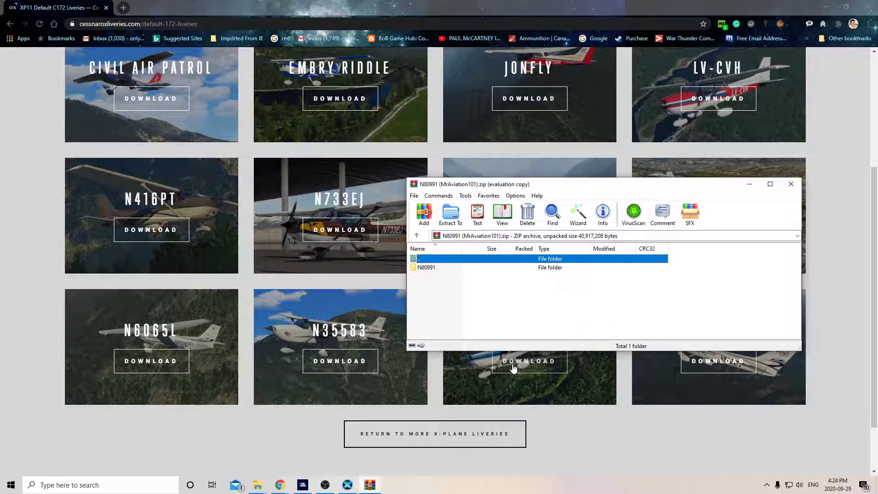
pyautogui.click(259, 486)
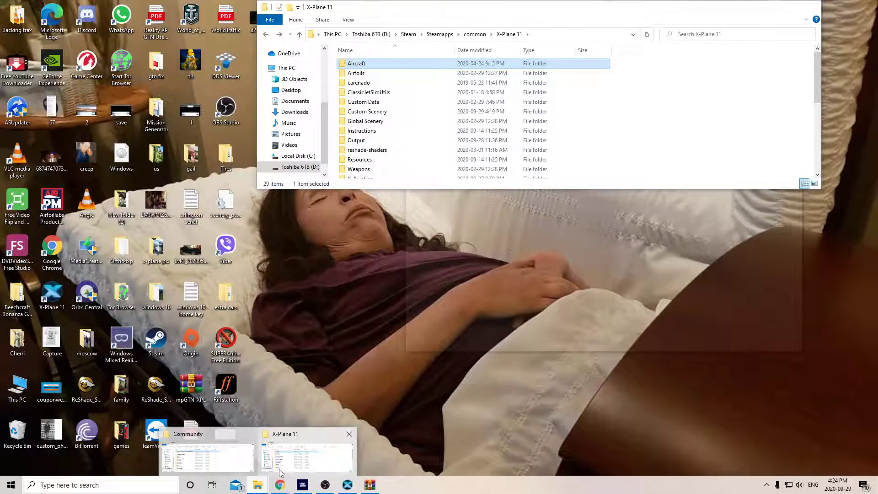
pyautogui.click(281, 470)
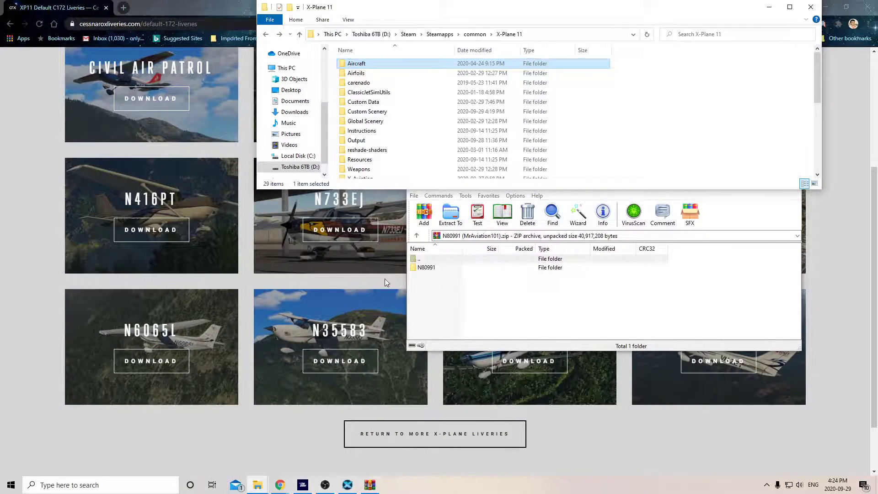
# Step: Open the Laminar Research folder inside the Aircraft folder of X-Plane 11
pyautogui.scroll(-1, 398, 122)
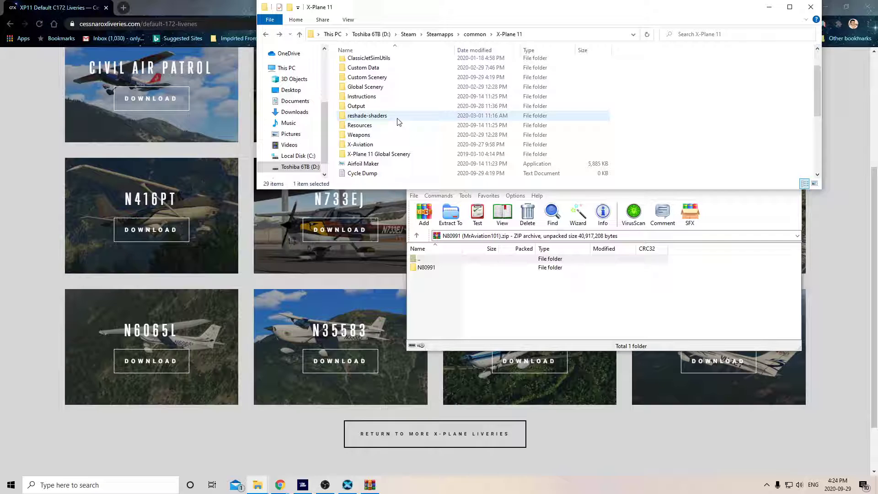
pyautogui.scroll(1, 397, 122)
pyautogui.scroll(1, 397, 121)
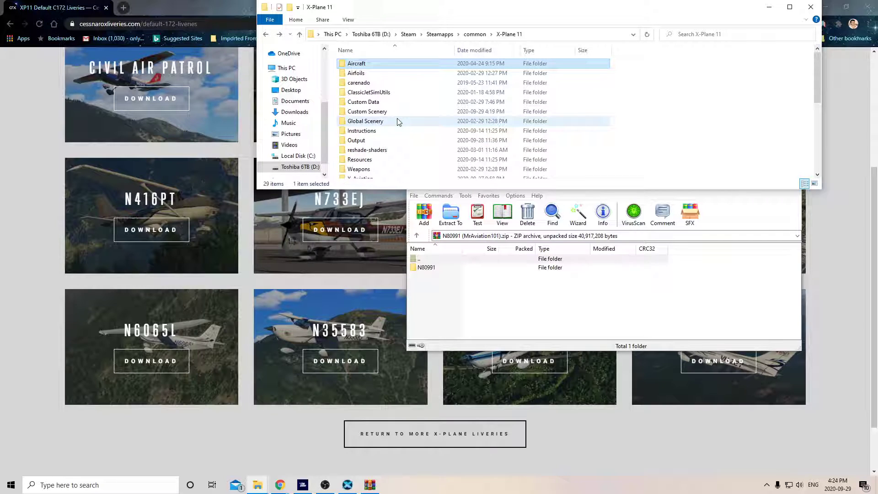
pyautogui.doubleClick(367, 67)
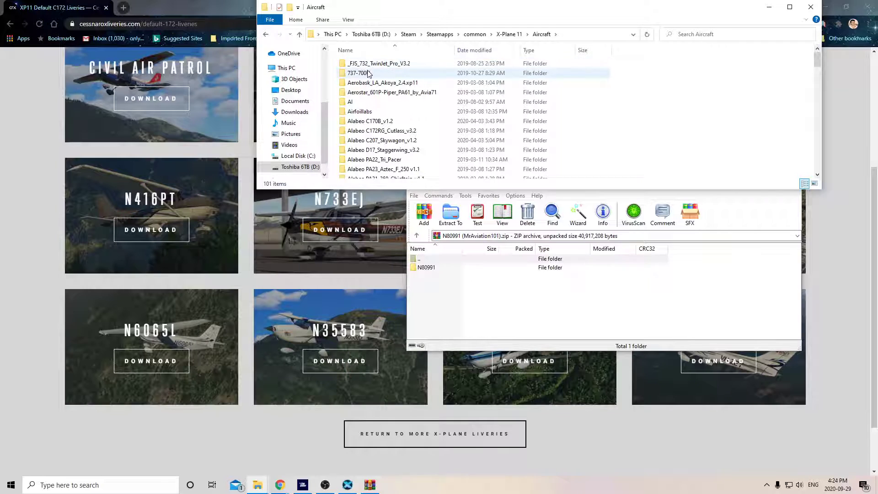
pyautogui.scroll(-2, 369, 76)
pyautogui.scroll(-4, 368, 77)
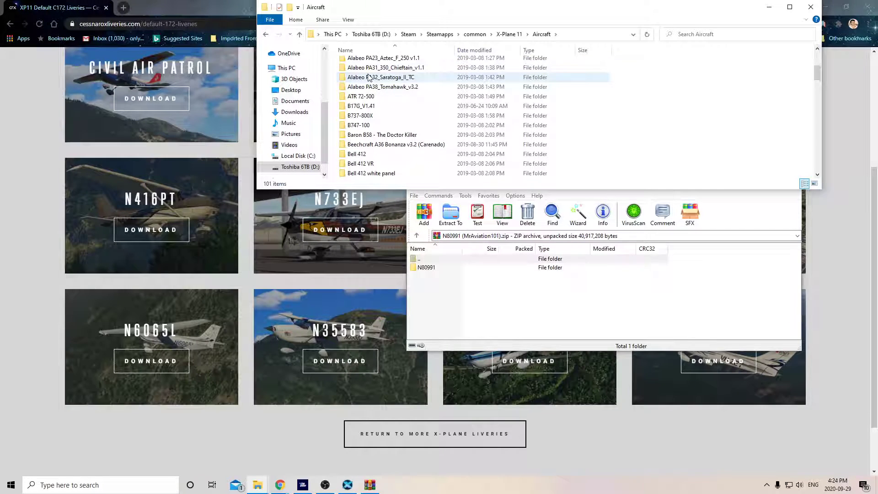
pyautogui.scroll(-3, 369, 77)
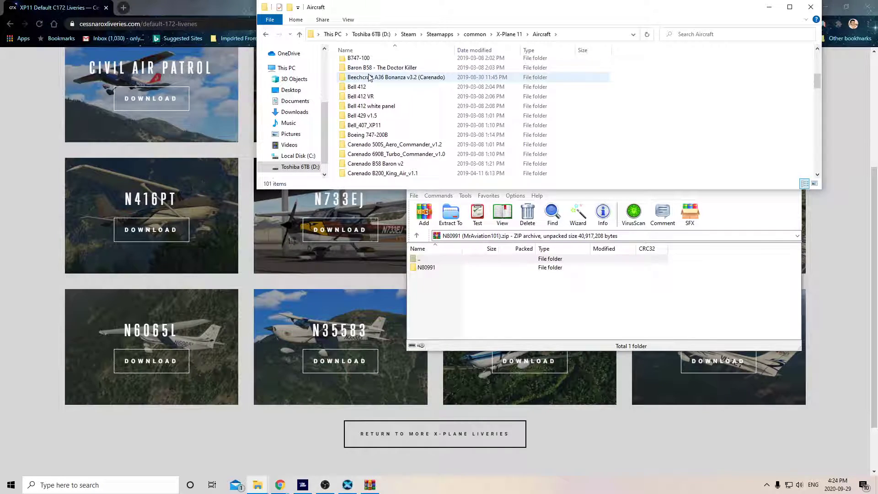
pyautogui.scroll(-6, 369, 77)
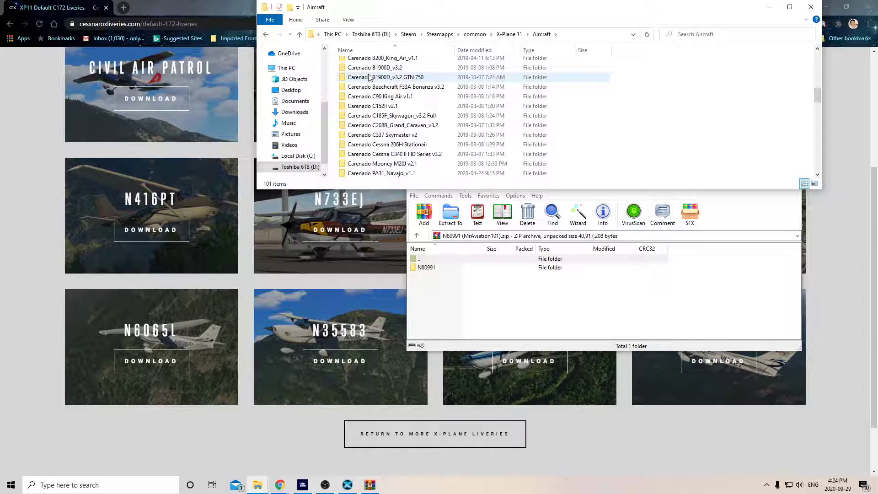
pyautogui.scroll(-8, 369, 77)
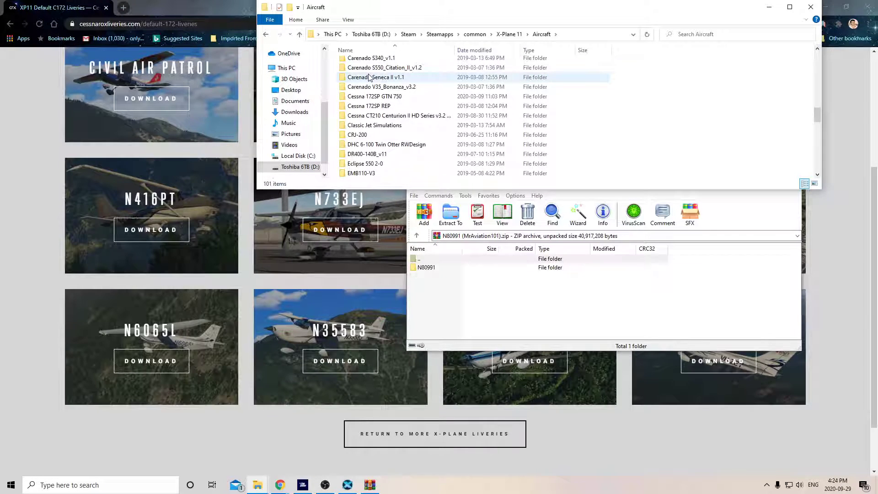
pyautogui.scroll(-4, 370, 76)
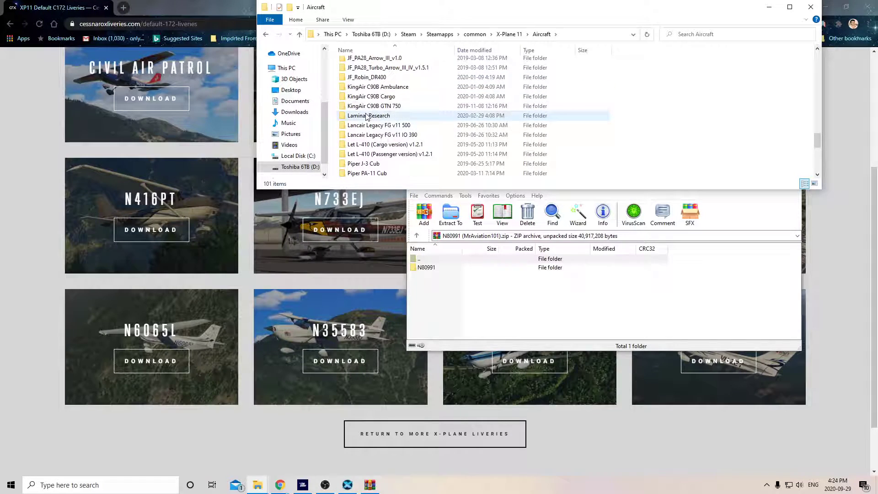
pyautogui.doubleClick(366, 116)
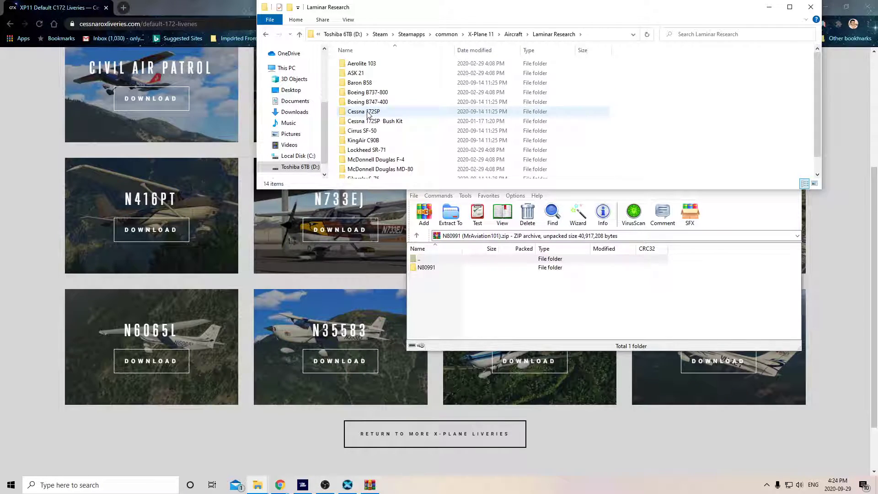
# Step: Open the Cessna 172SP folder among the Laminar Research aircraft
pyautogui.scroll(-1, 392, 81)
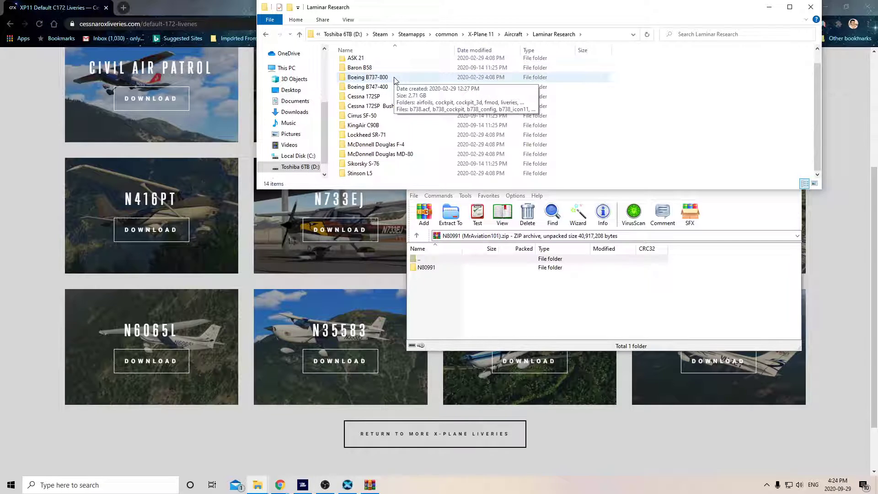
pyautogui.scroll(1, 395, 80)
pyautogui.scroll(-1, 396, 81)
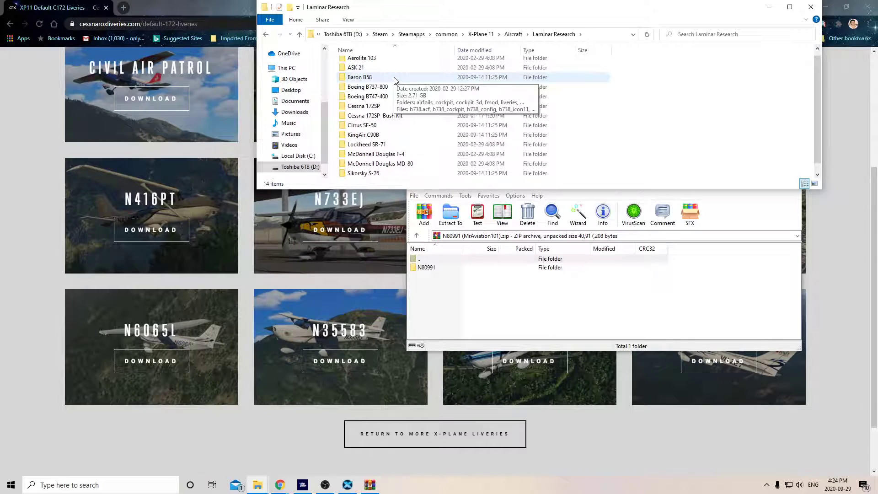
pyautogui.scroll(1, 376, 118)
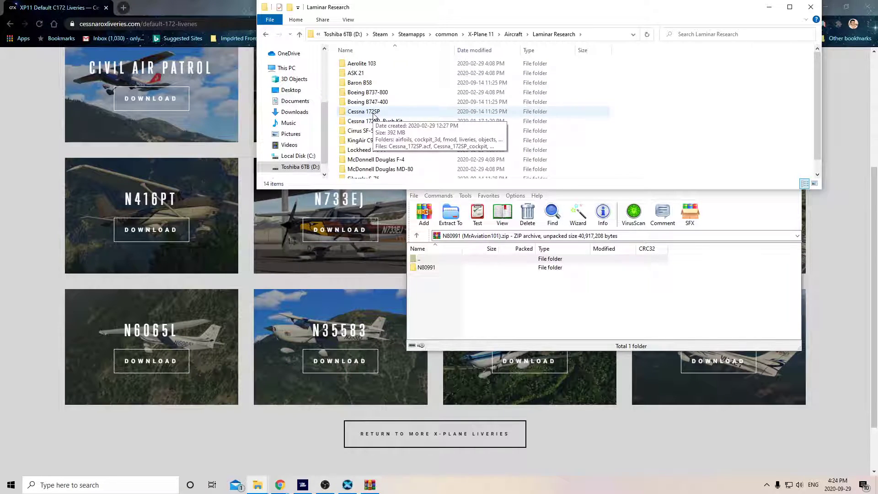
pyautogui.doubleClick(373, 114)
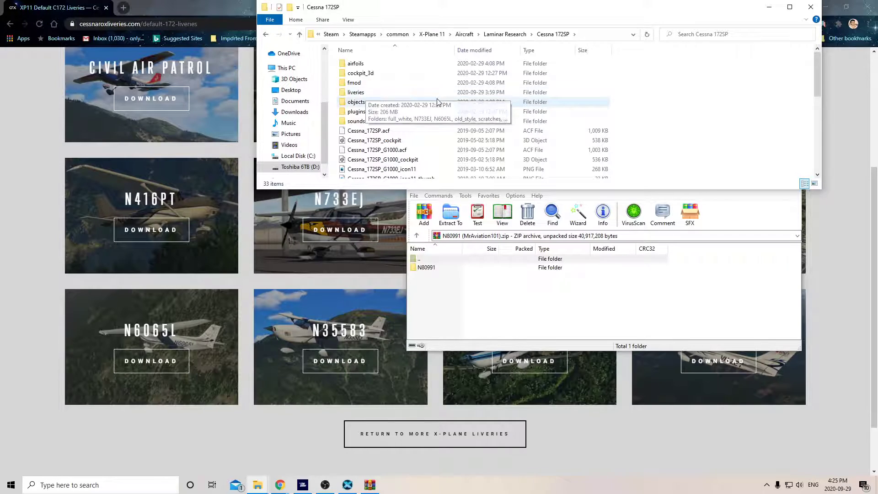
# Step: Create a new folder inside the Cessna 172SP folder and delete it again
pyautogui.rightClick(662, 93)
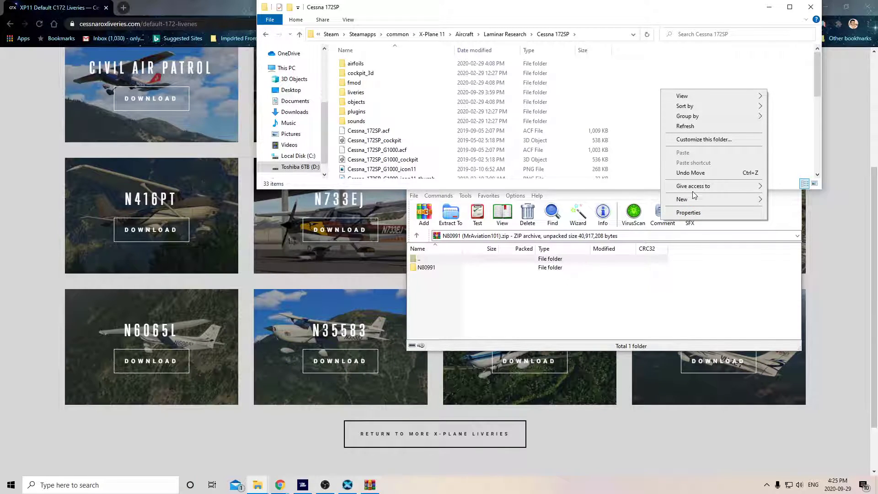
pyautogui.moveTo(694, 198)
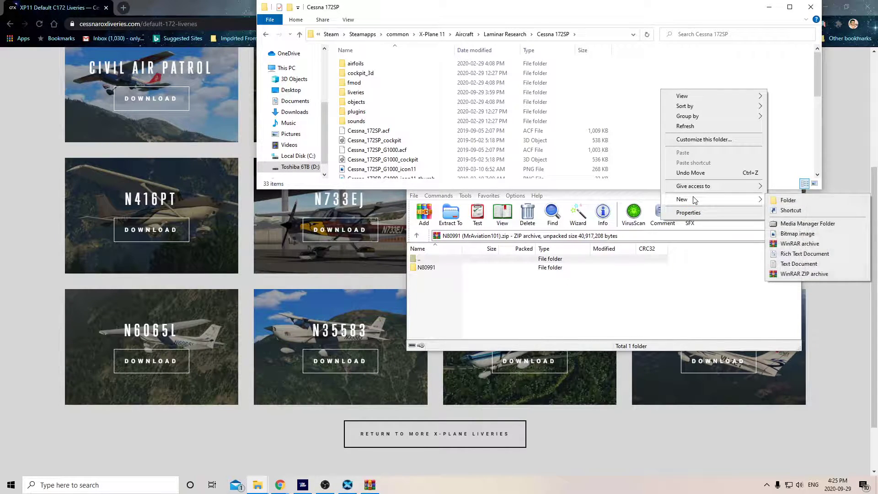
pyautogui.click(772, 201)
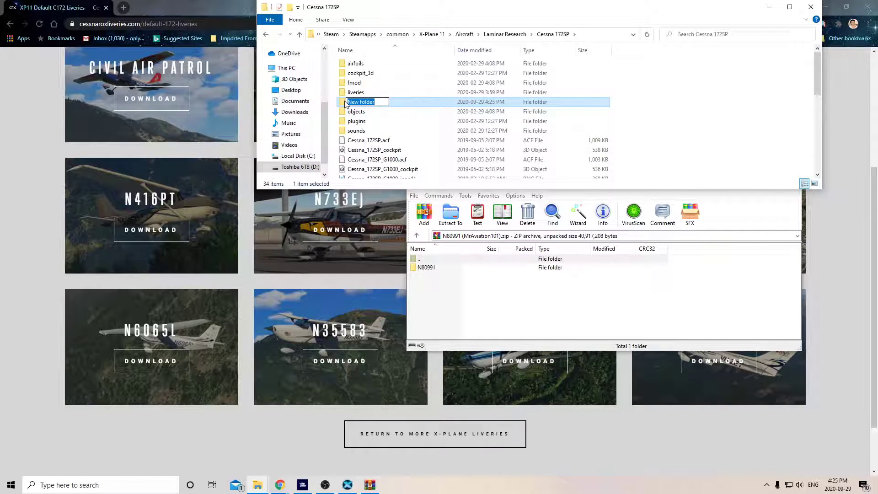
pyautogui.click(345, 103)
pyautogui.rightClick(344, 104)
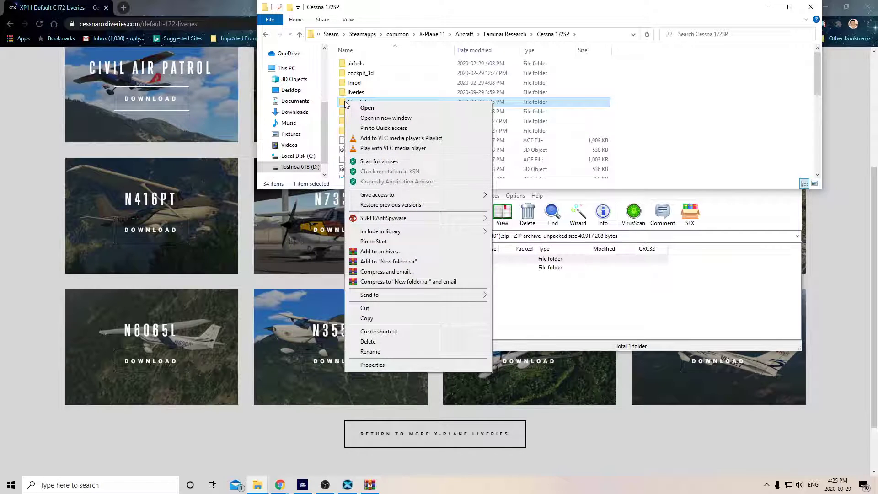
pyautogui.click(365, 340)
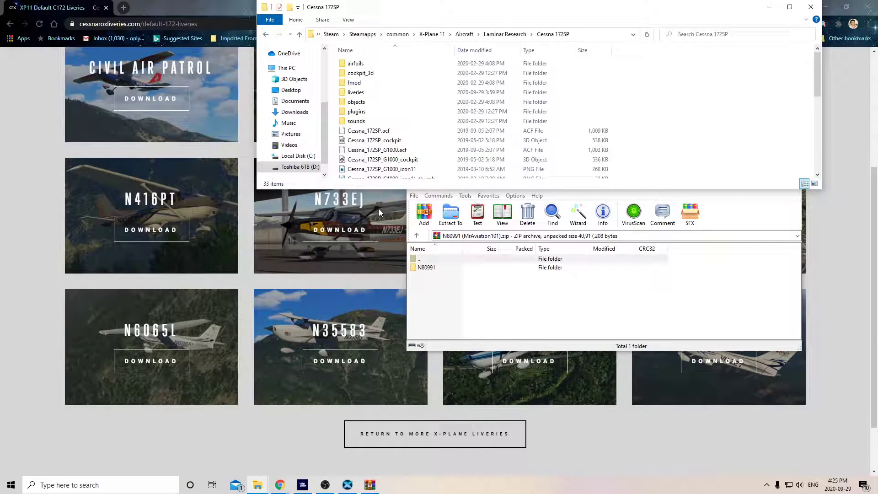
# Step: Extract the N80991 folder from the archive into the Cessna 172SP's liveries folder, minimize File Explorer and close the archive
pyautogui.doubleClick(354, 94)
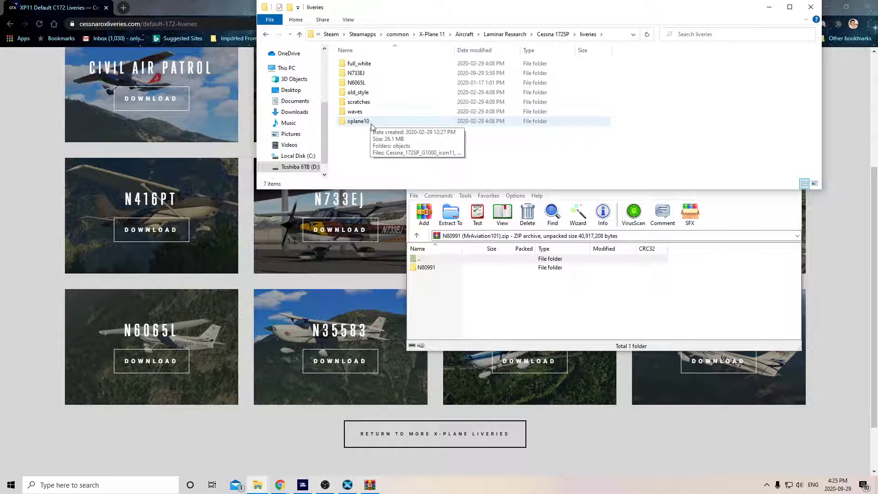
pyautogui.click(425, 269)
pyautogui.moveTo(426, 269); pyautogui.dragTo(694, 108)
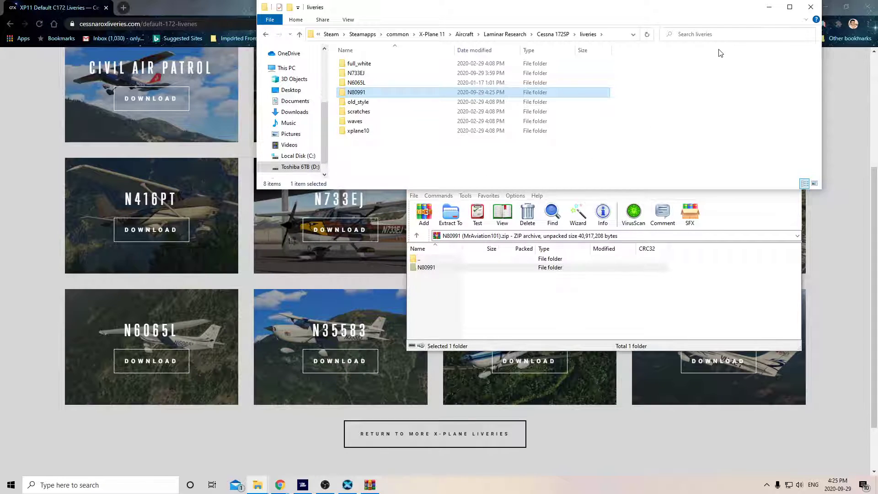
pyautogui.click(769, 8)
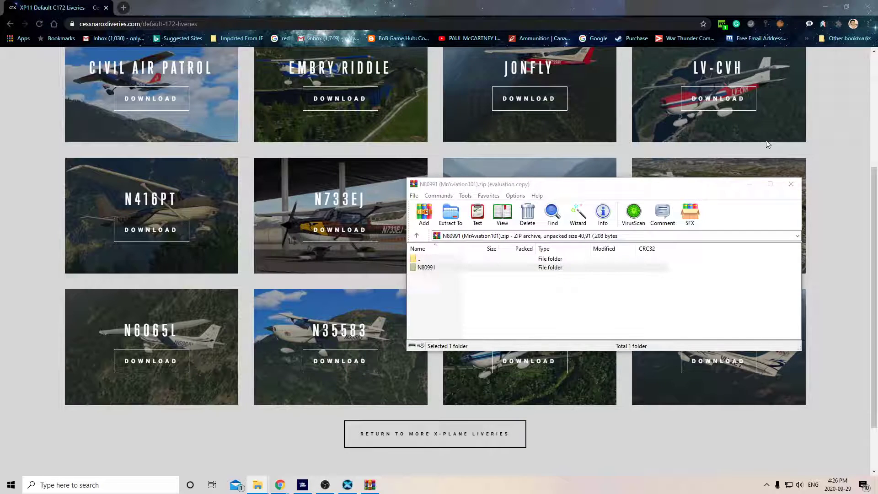
pyautogui.click(791, 184)
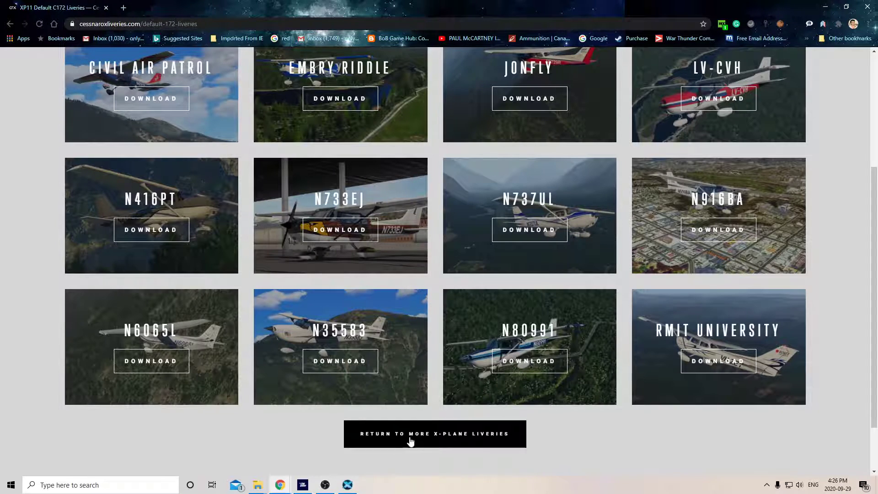
# Step: Switch to X-Plane 11, open the flight configuration for a new flight, and maximize the window
pyautogui.moveTo(354, 486)
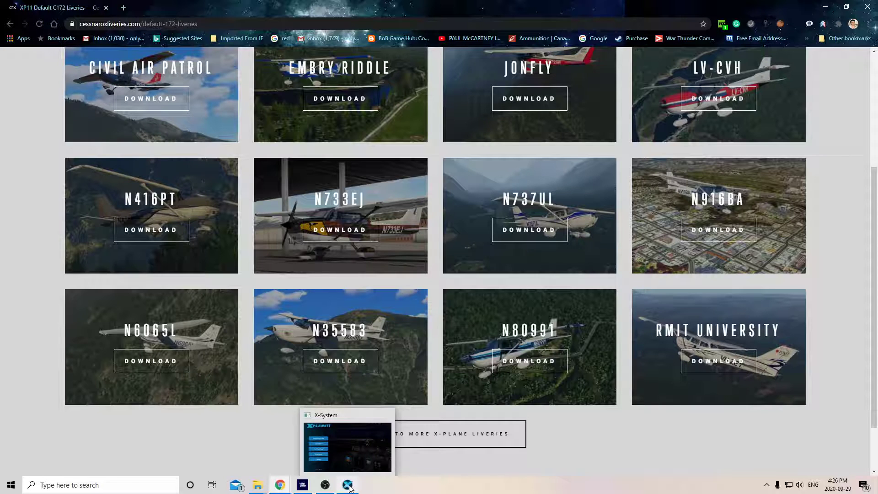
pyautogui.click(349, 485)
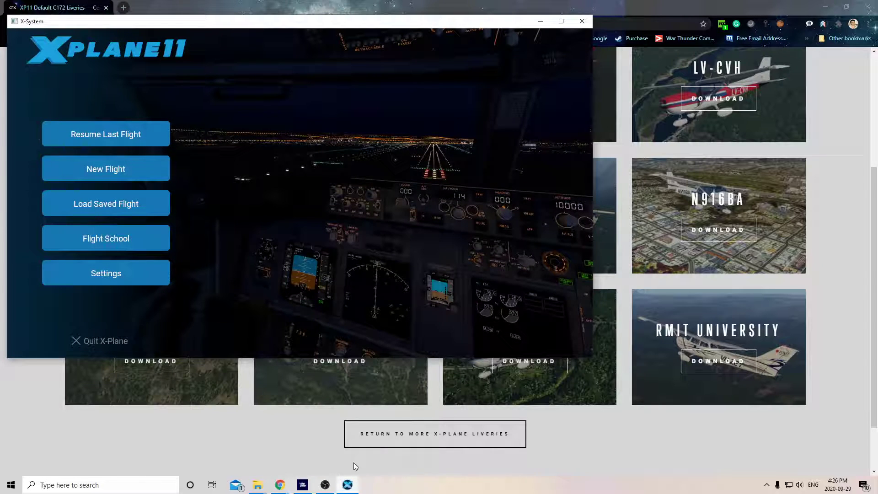
pyautogui.click(161, 174)
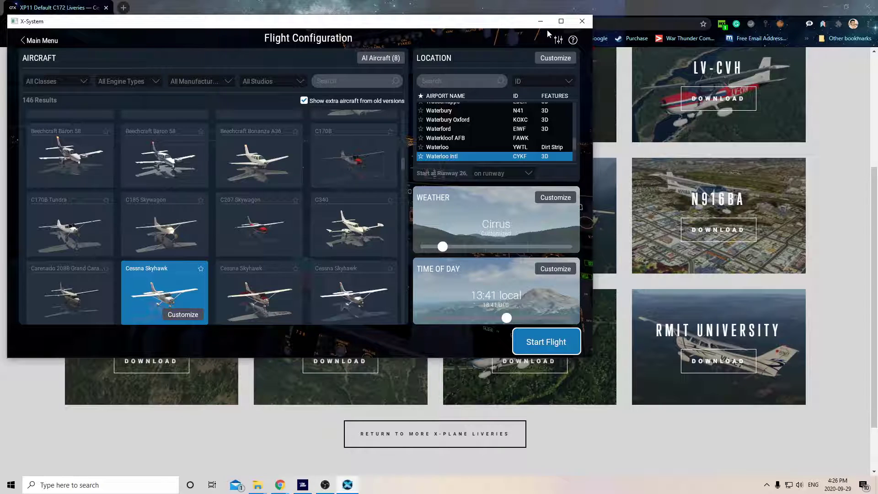
pyautogui.click(561, 24)
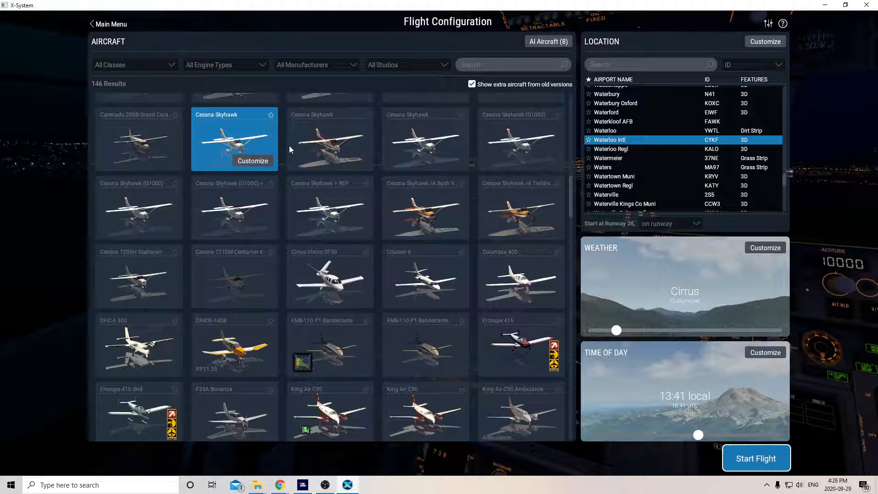
# Step: Open the customization view of the selected Cessna Skyhawk and preview its liveries, ending on N6065L
pyautogui.click(268, 160)
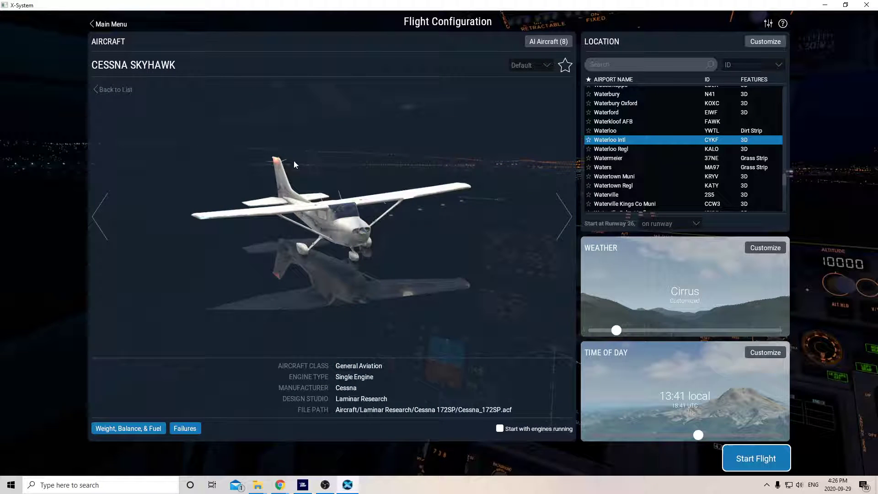
pyautogui.scroll(-1, 353, 204)
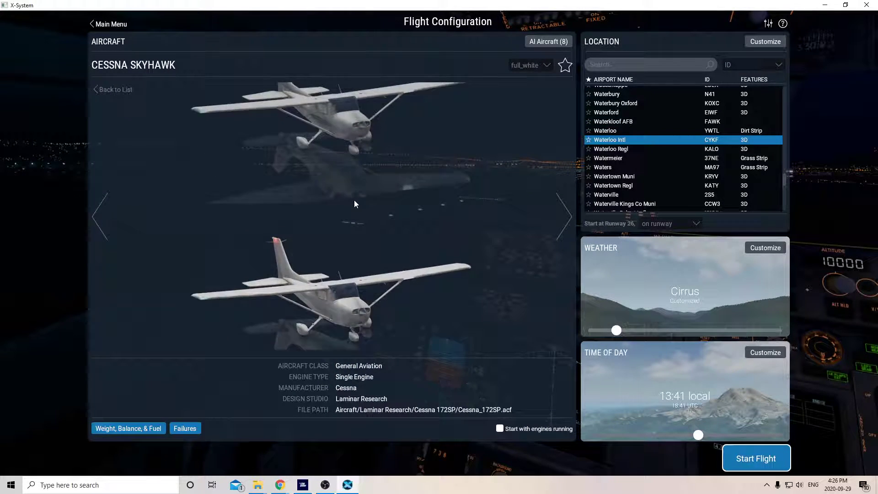
pyautogui.scroll(-1, 354, 199)
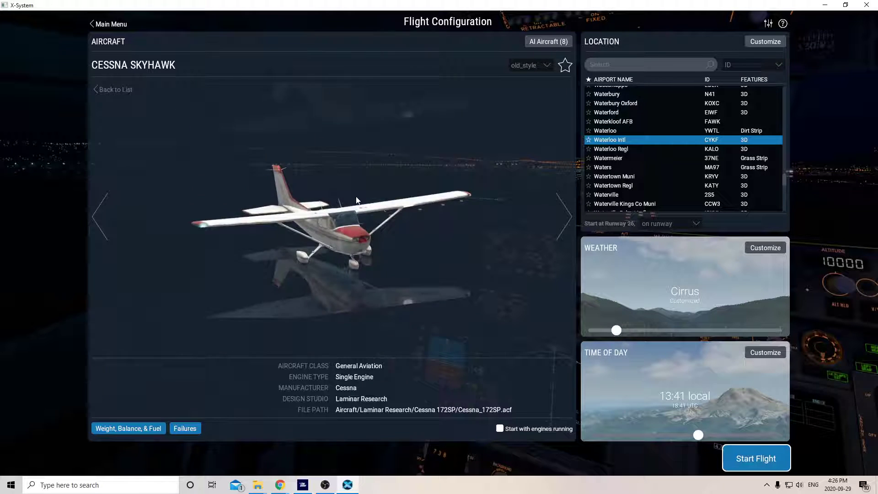
pyautogui.scroll(-1, 357, 200)
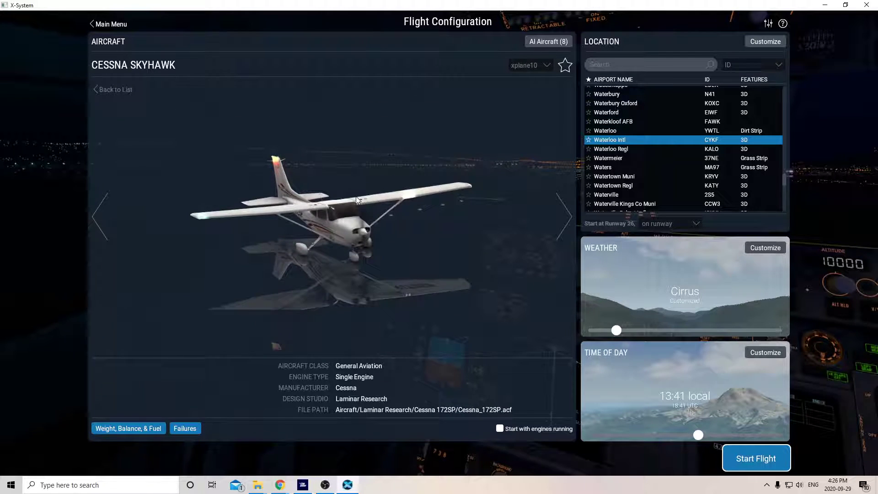
pyautogui.scroll(-1, 357, 200)
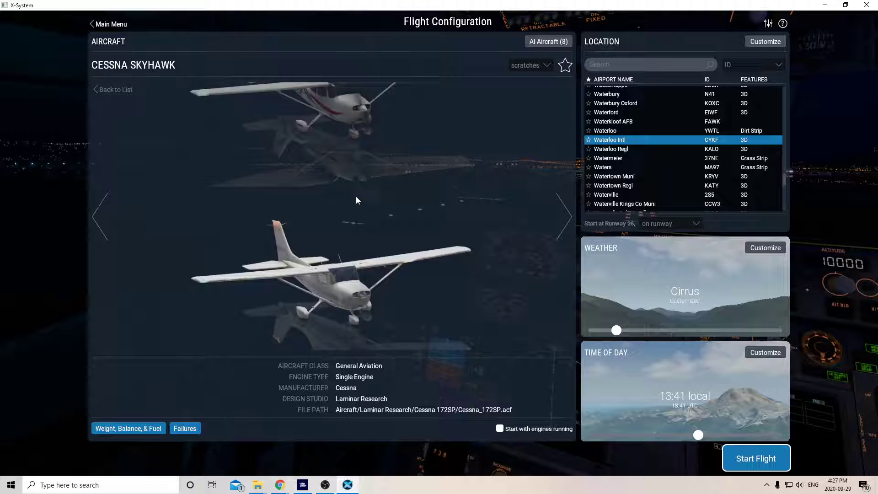
pyautogui.scroll(-1, 355, 197)
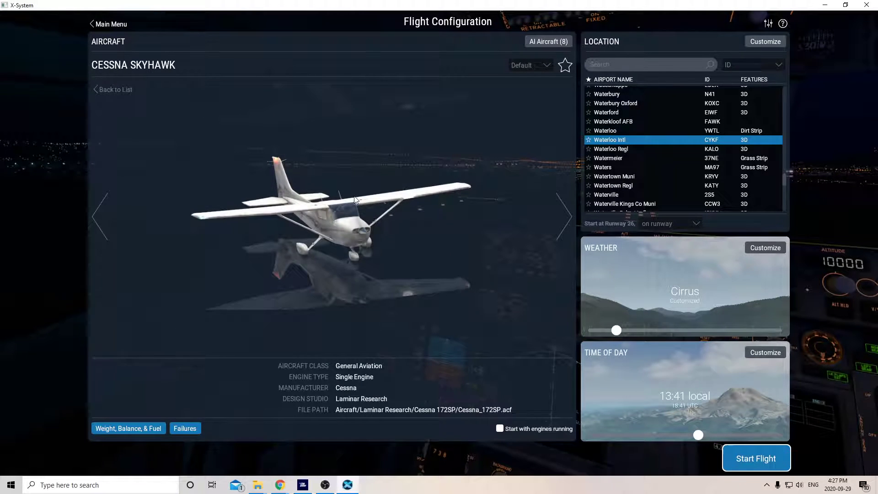
pyautogui.scroll(-1, 354, 196)
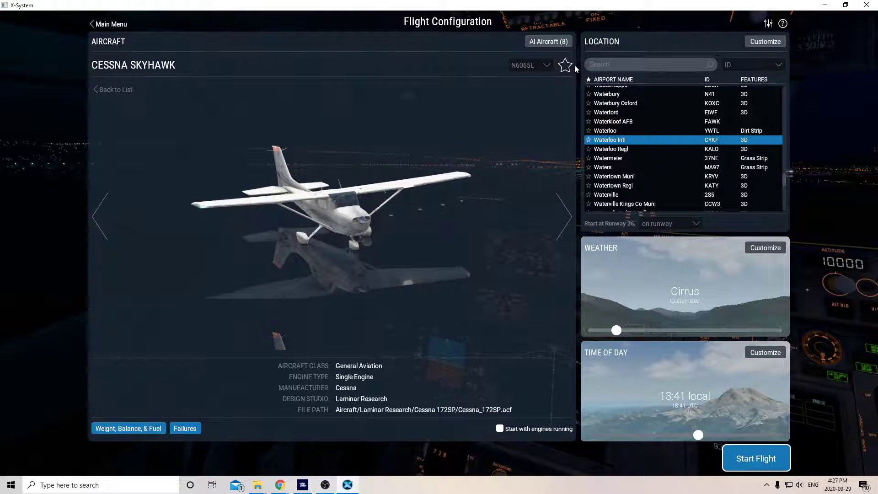
# Step: Choose the old_style livery for the Cessna Skyhawk, browse on to N733EJ, and return to the aircraft list
pyautogui.click(547, 66)
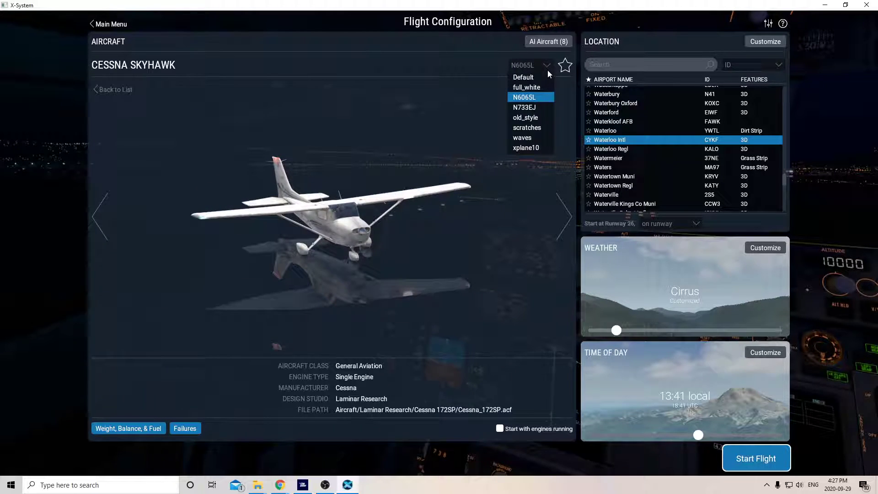
pyautogui.click(535, 118)
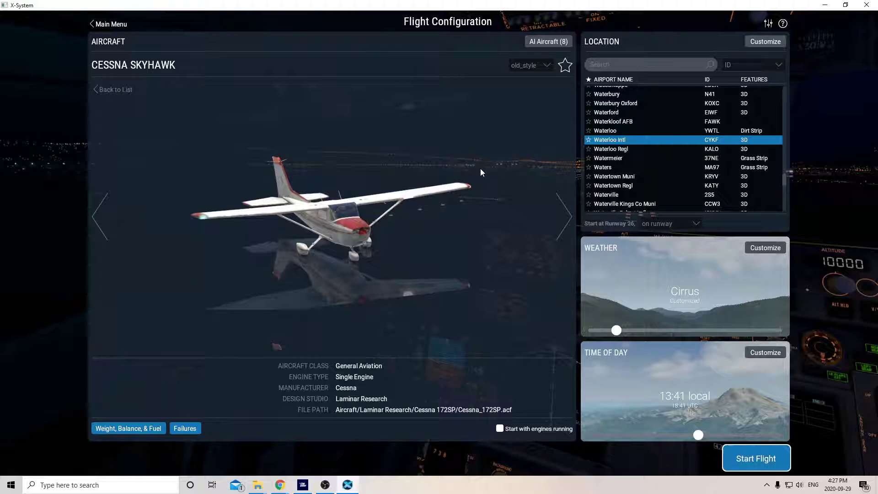
pyautogui.scroll(-1, 454, 204)
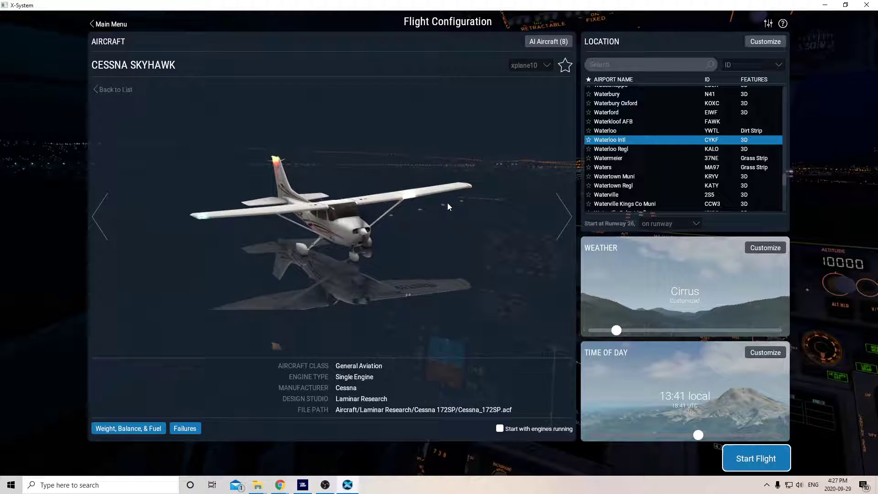
pyautogui.scroll(-1, 448, 207)
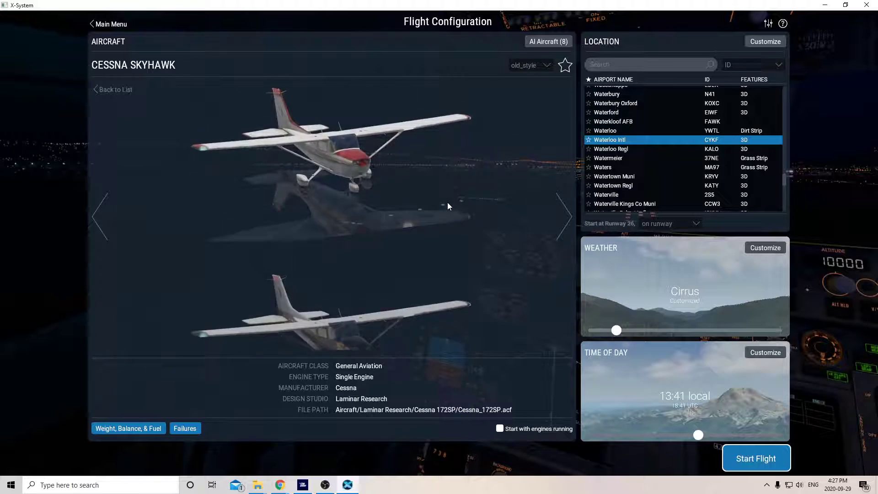
pyautogui.scroll(-1, 447, 205)
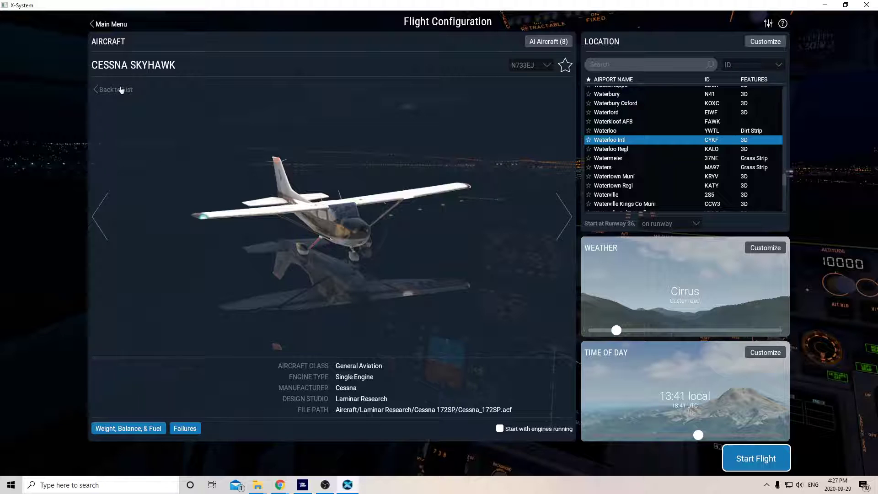
pyautogui.click(119, 92)
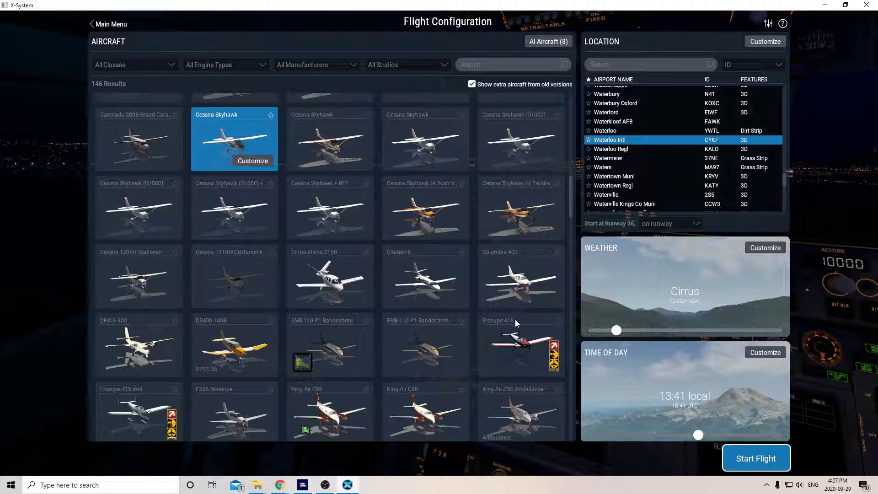
# Step: Reopen the Cessna Skyhawk's customization, switch its livery to N6065L, and return to the aircraft list
pyautogui.click(270, 165)
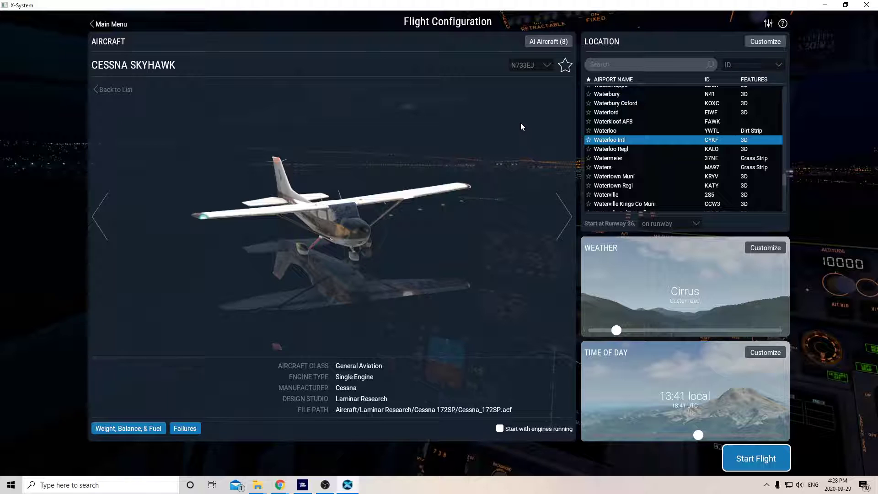
pyautogui.scroll(-1, 522, 124)
pyautogui.scroll(-1, 525, 123)
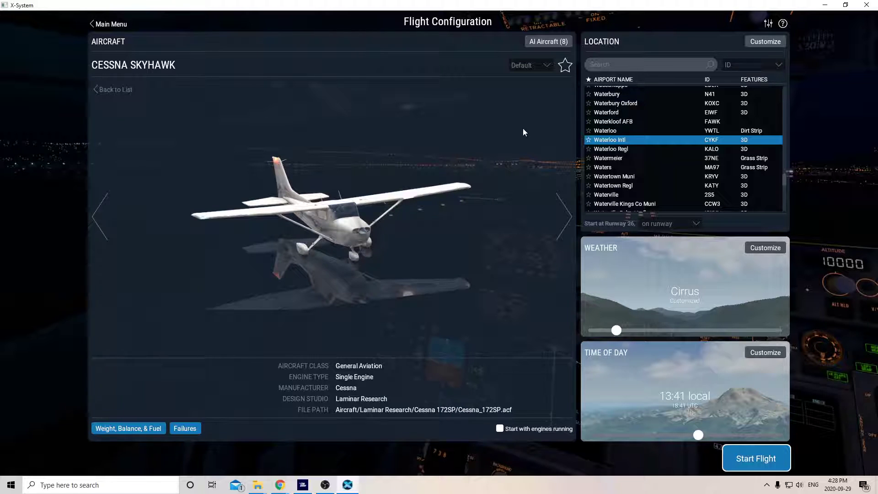
pyautogui.scroll(1, 524, 129)
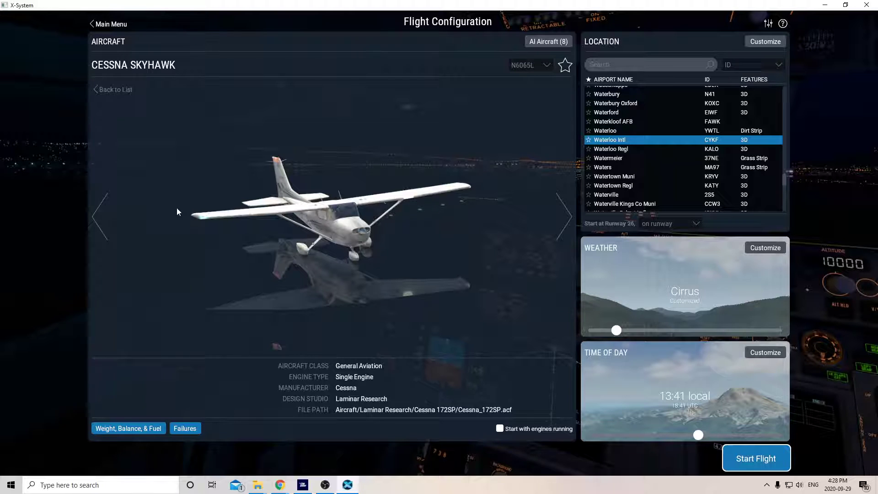
pyautogui.click(115, 90)
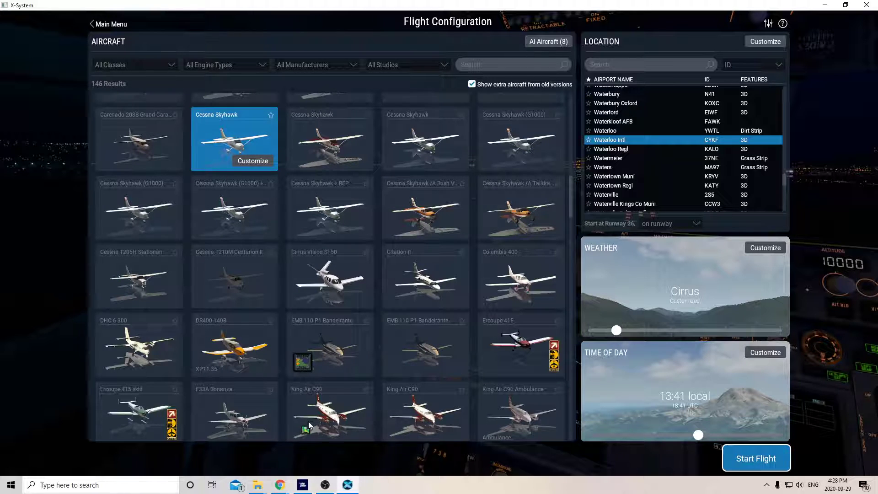
pyautogui.click(327, 484)
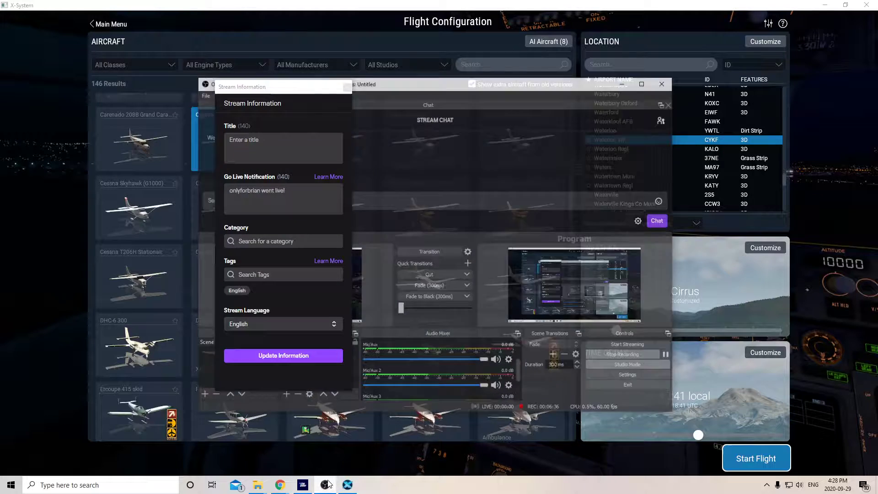